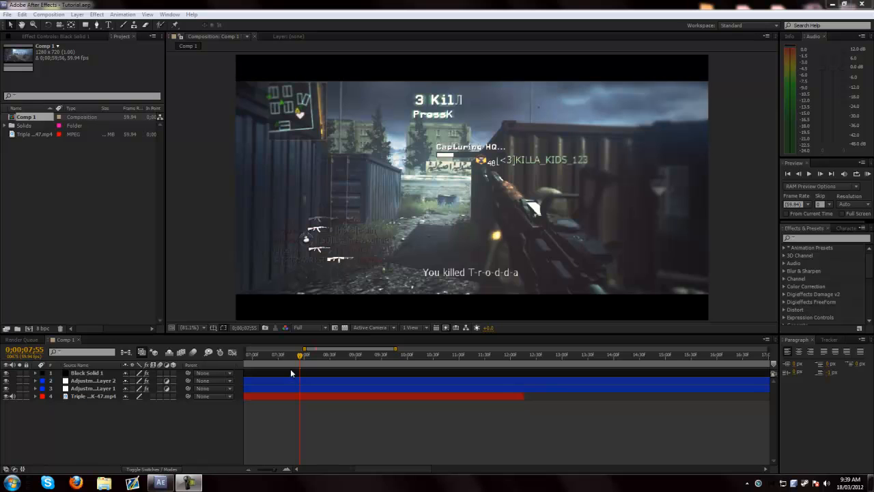
- Set the Triple Headshot AK-47 clip layer's frame blending to Pixel Motion and enable frame blending for the composition
{"action": "left_click", "coordinate": [89, 396]}
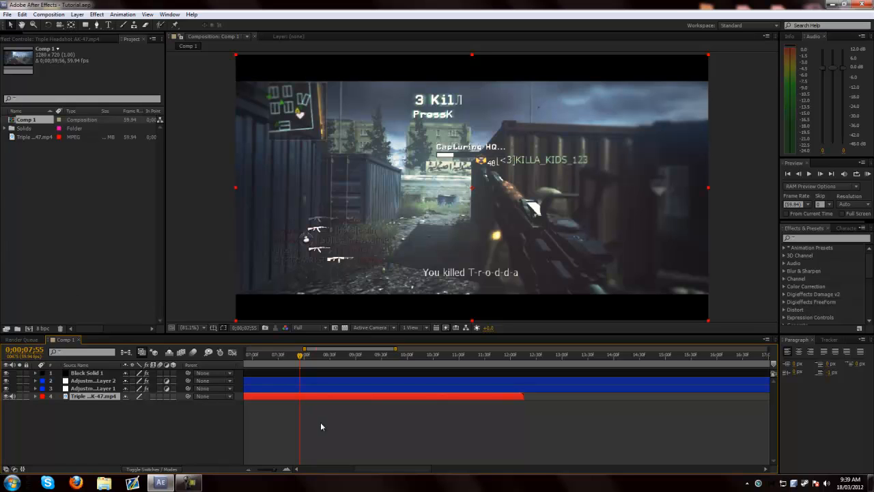
{"action": "left_click", "coordinate": [84, 401]}
{"action": "left_click", "coordinate": [78, 16]}
{"action": "mouse_move", "coordinate": [157, 136]}
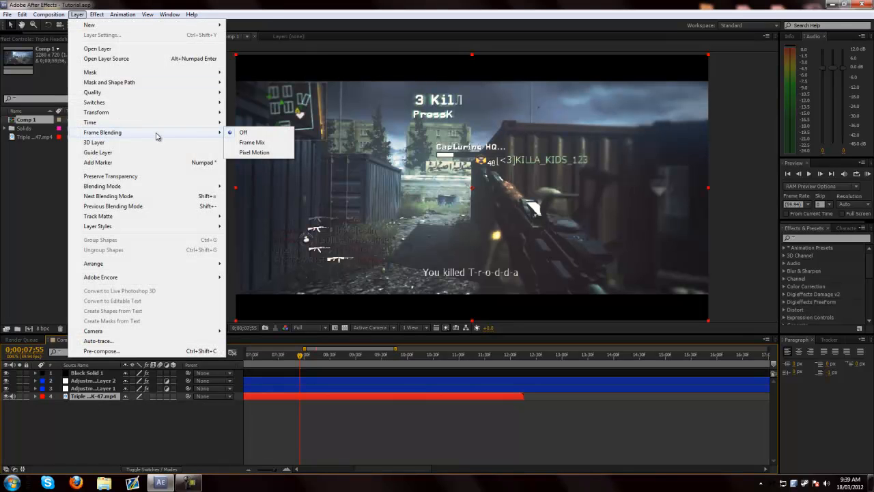
{"action": "left_click", "coordinate": [258, 153]}
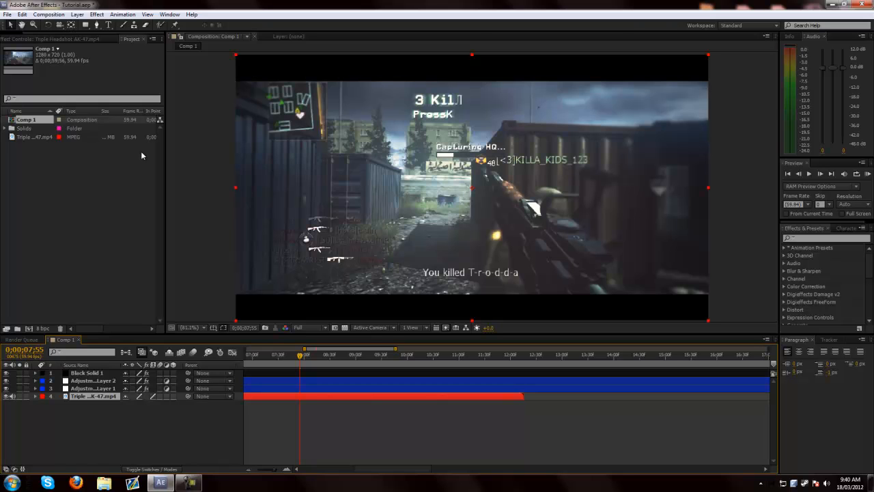
{"action": "left_click", "coordinate": [182, 353]}
- Find the effects matching "twixtor" and apply Twixtor Pro to the Triple Headshot AK-47 clip layer
{"action": "left_click", "coordinate": [814, 238]}
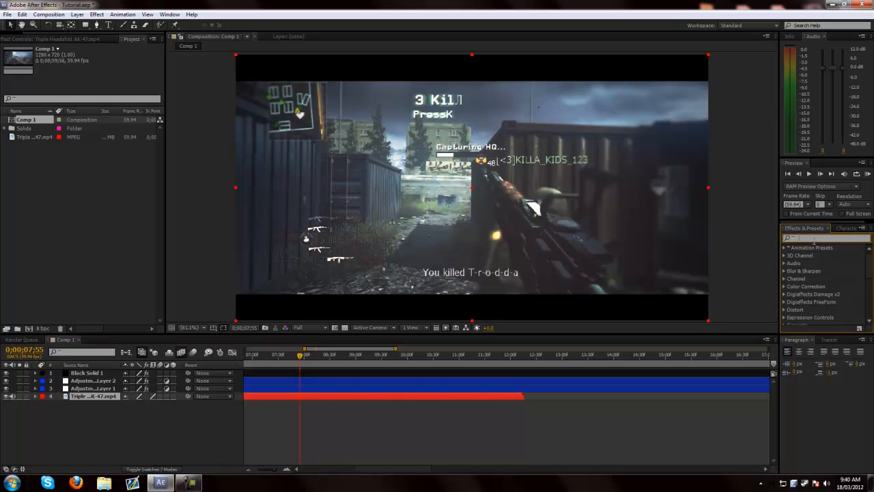
{"action": "type", "text": "twixtor"}
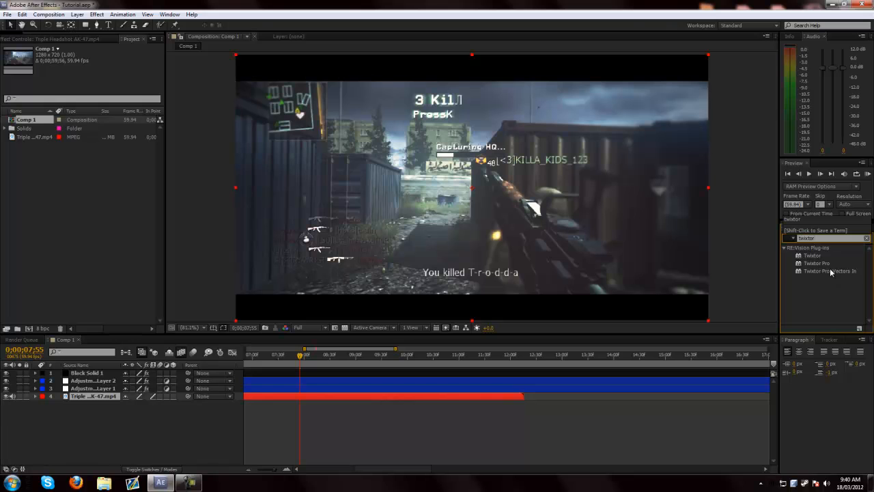
{"action": "left_click", "coordinate": [95, 13]}
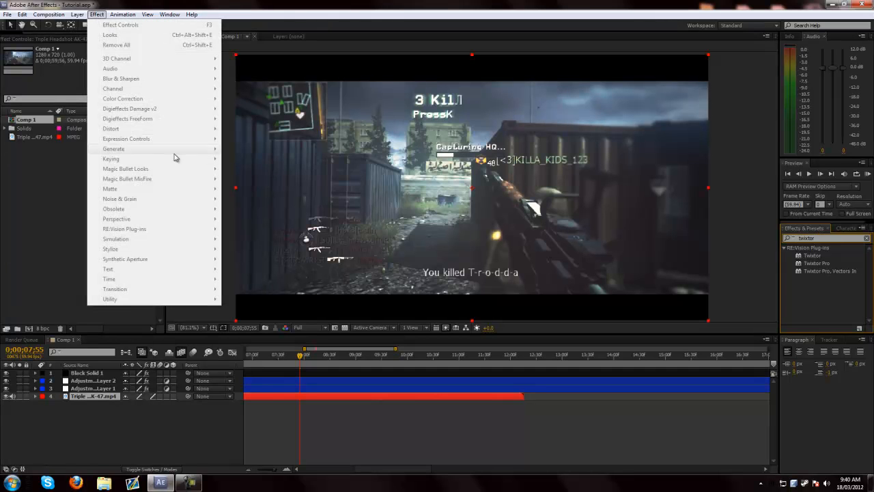
{"action": "left_click", "coordinate": [94, 396]}
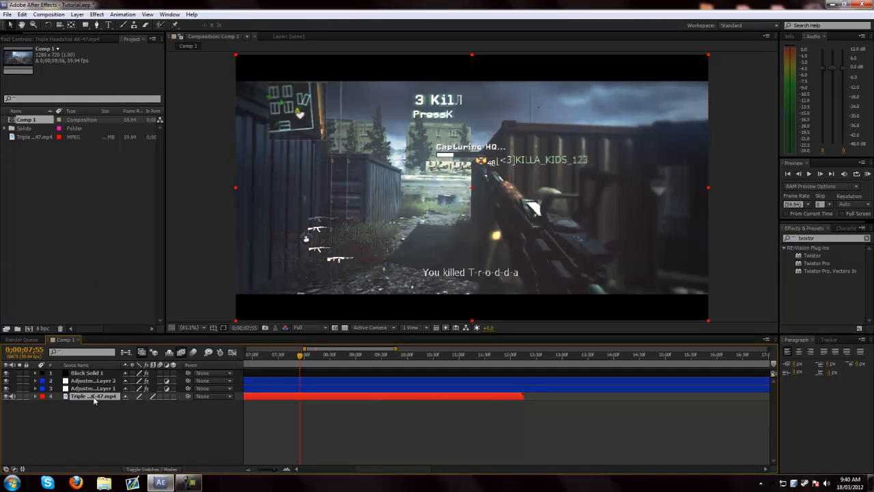
{"action": "left_click", "coordinate": [100, 15]}
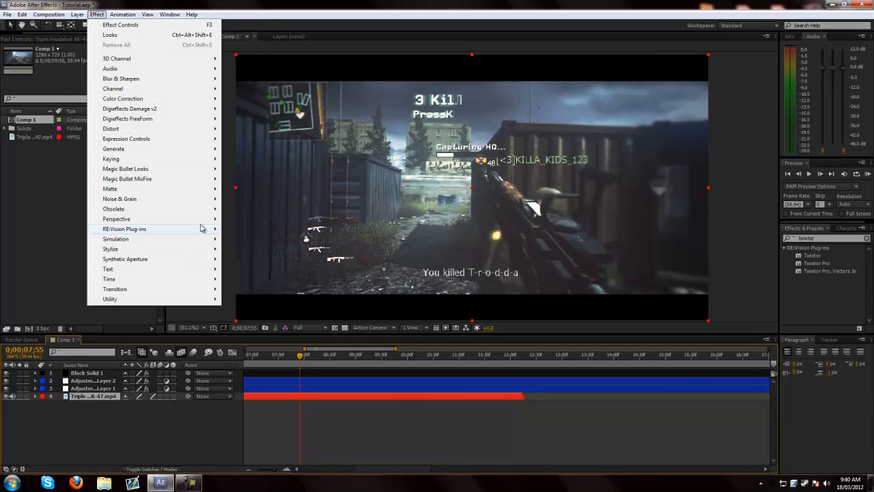
{"action": "mouse_move", "coordinate": [204, 234]}
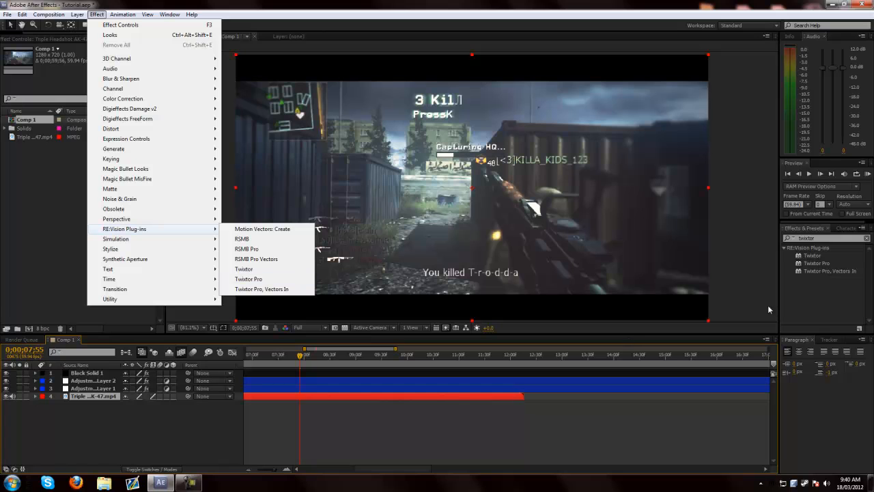
{"action": "left_click", "coordinate": [824, 271]}
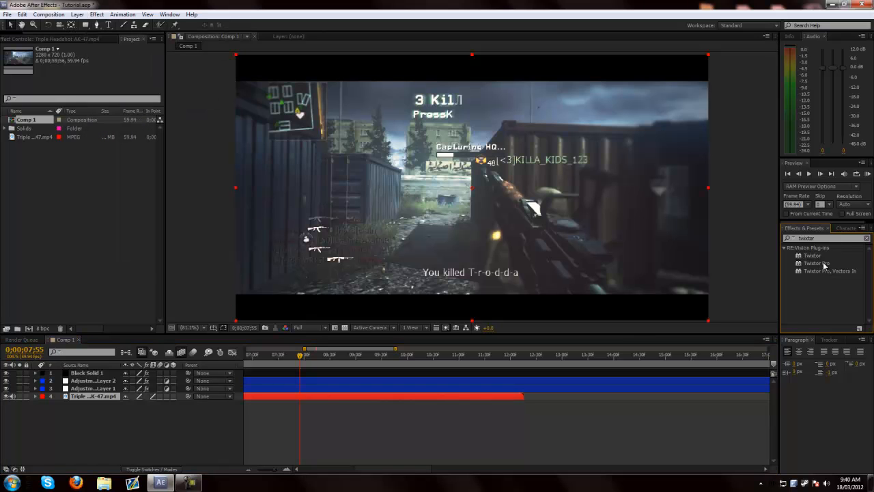
{"action": "left_click_drag", "start_coordinate": [823, 265], "coordinate": [107, 397]}
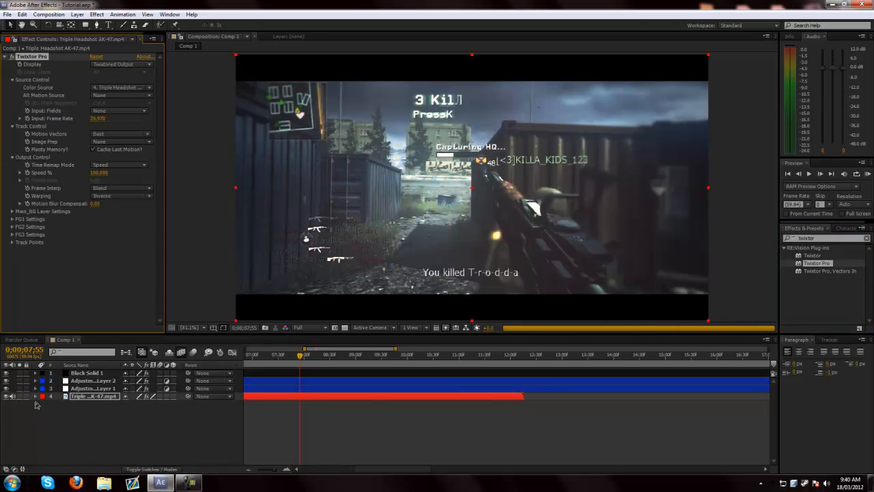
- Expand the clip layer's Twixtor Pro effect in the timeline to expose its Output Control properties
{"action": "left_click", "coordinate": [35, 397]}
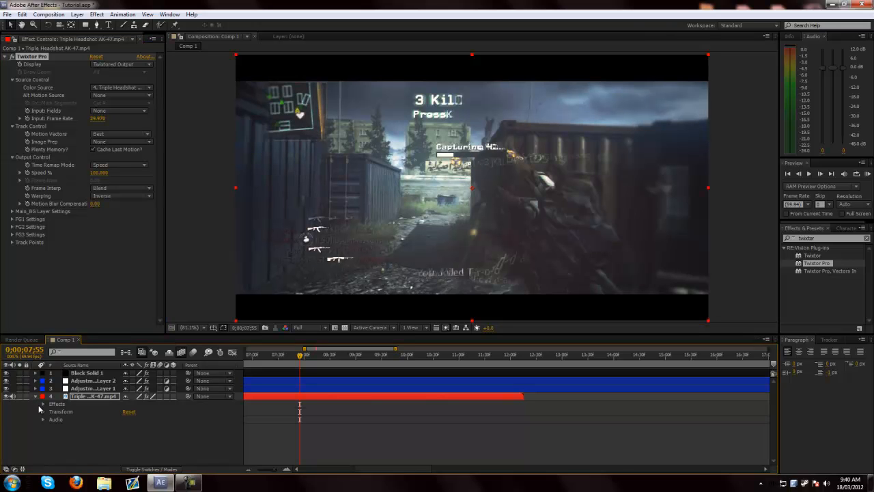
{"action": "left_click", "coordinate": [43, 404]}
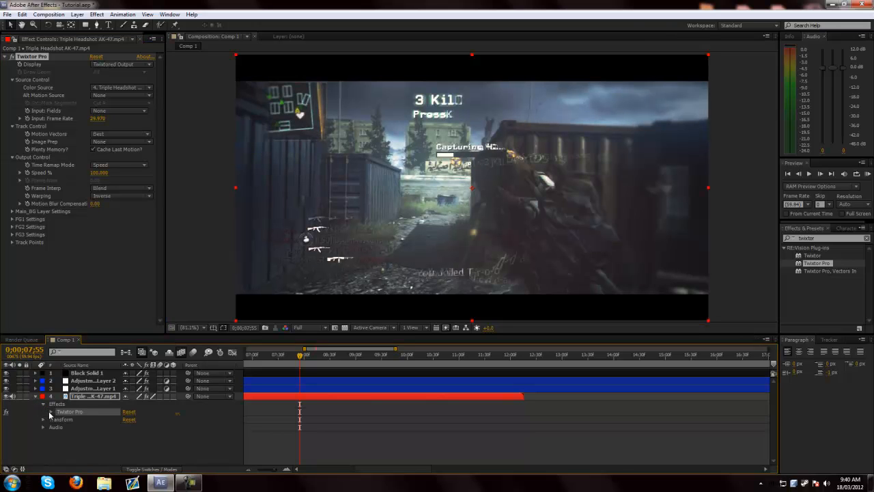
{"action": "left_click", "coordinate": [50, 412]}
{"action": "left_click", "coordinate": [57, 421]}
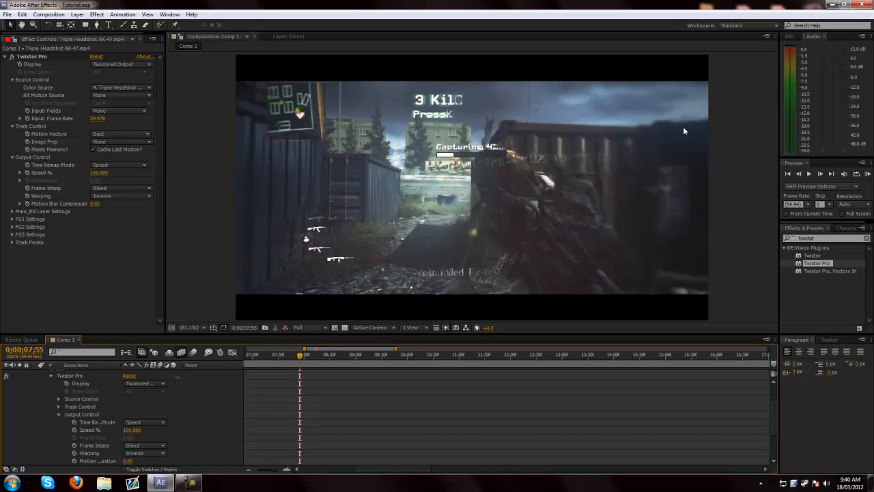
- Check the footage's frame rate in the project and set Twixtor Pro's Input: Frame Rate to 59.94
{"action": "left_click", "coordinate": [146, 41]}
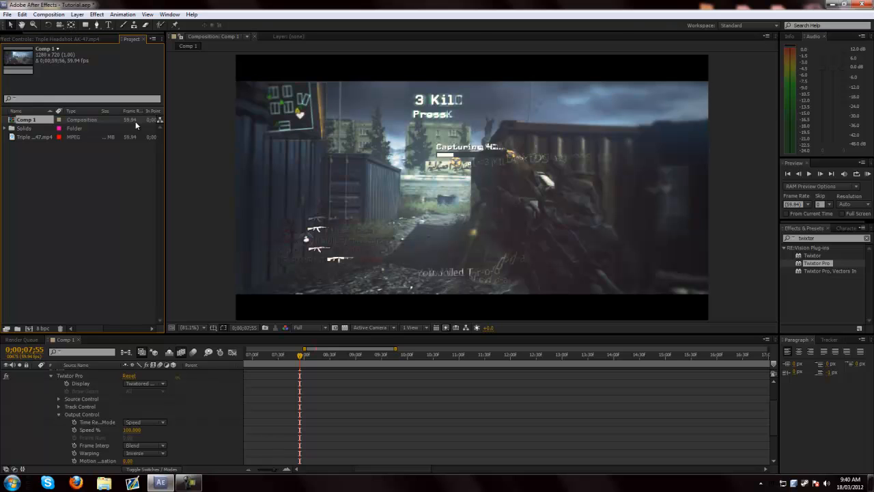
{"action": "left_click", "coordinate": [87, 39]}
{"action": "left_click", "coordinate": [100, 119]}
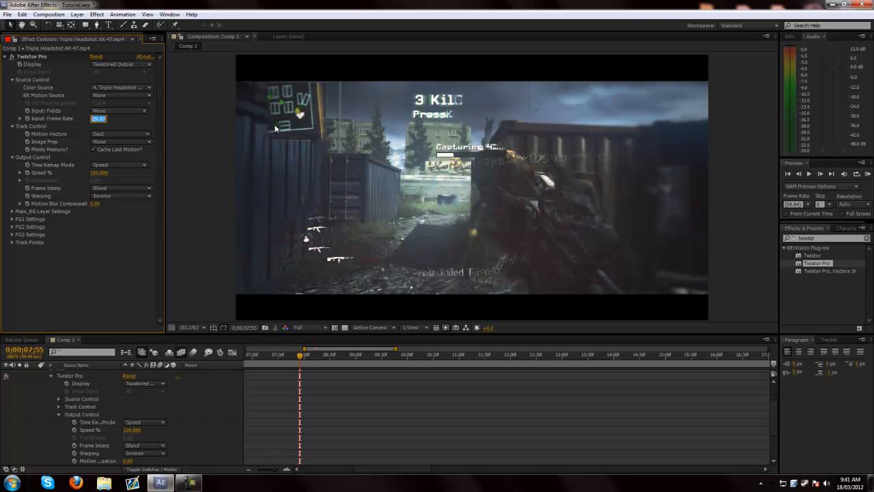
{"action": "type", "text": "59.94"}
{"action": "key", "text": "Return"}
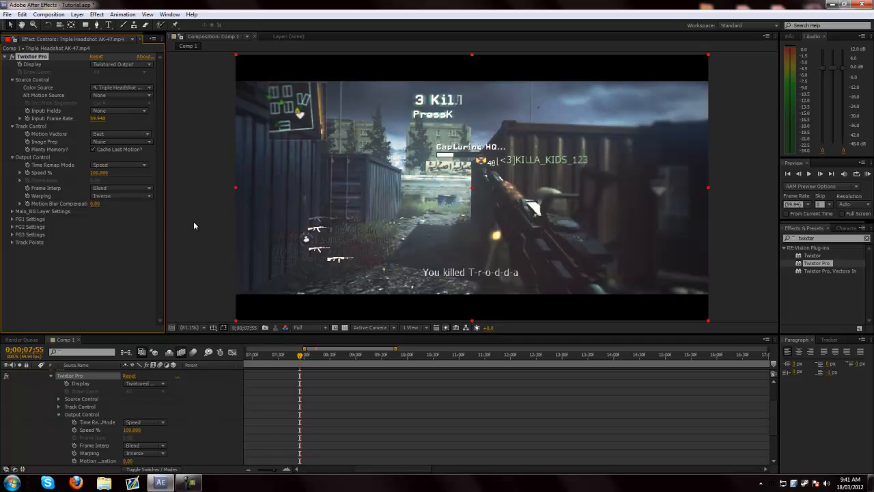
- Set Twixtor Pro's Frame Interp to Motion Weighted Blend and Warping to Inverse w/ Smart Blend
{"action": "left_click", "coordinate": [145, 189]}
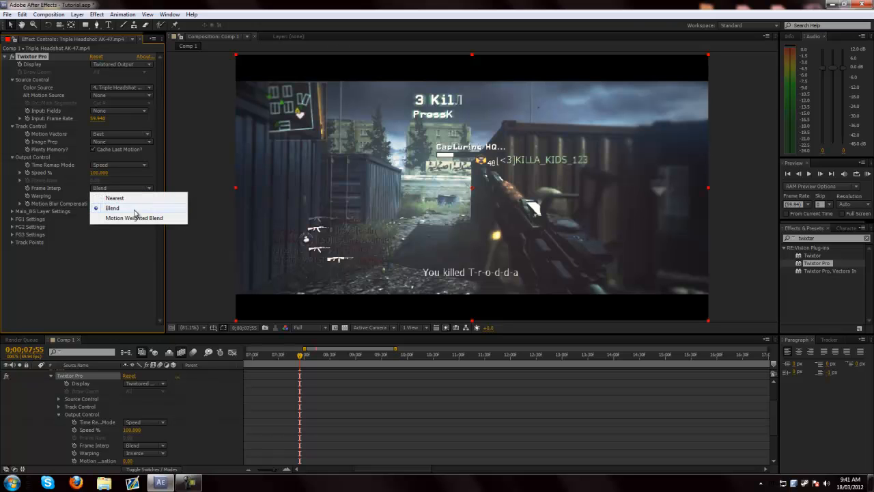
{"action": "left_click", "coordinate": [134, 218]}
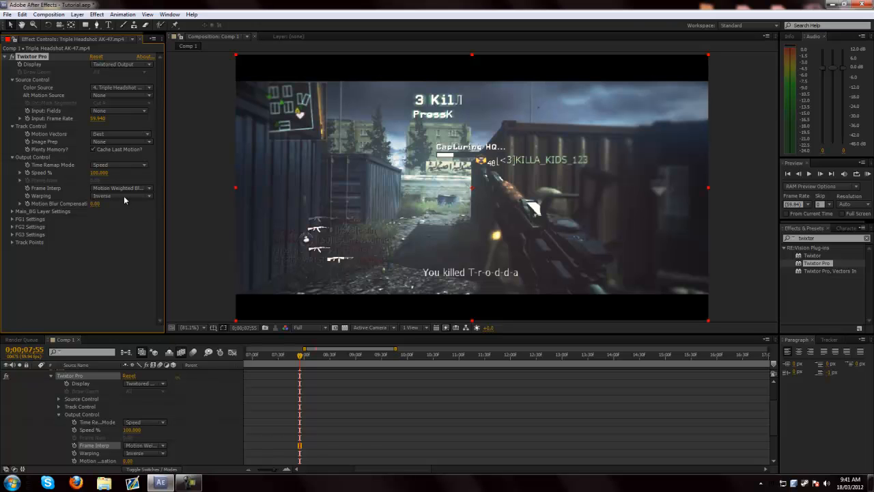
{"action": "left_click", "coordinate": [124, 198]}
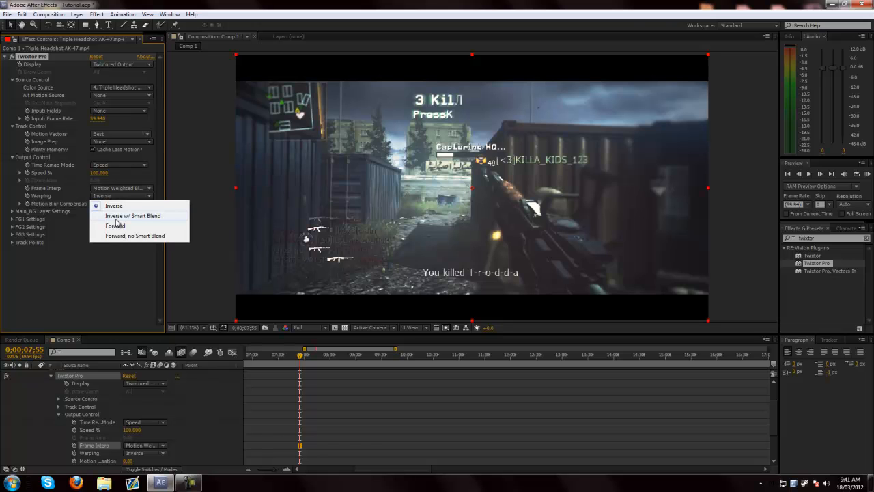
{"action": "left_click", "coordinate": [117, 216]}
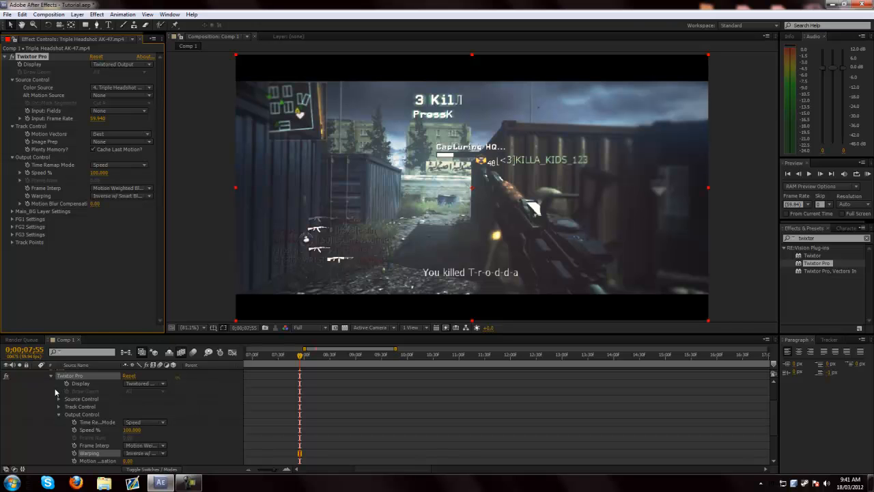
- Keyframe Twixtor Pro's Speed % at 100 at 0;00;07;55, and add a second keyframe of 3 at 0;00;08;10
{"action": "left_click", "coordinate": [75, 430]}
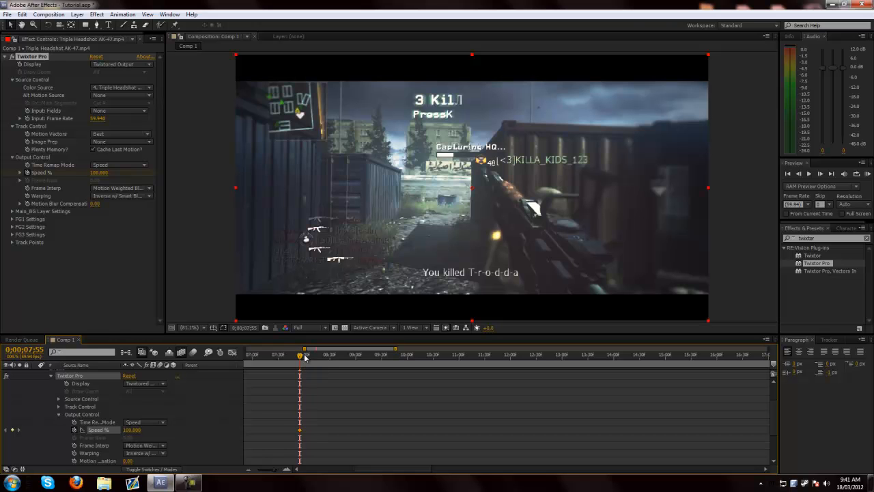
{"action": "left_click_drag", "start_coordinate": [301, 355], "coordinate": [308, 356]}
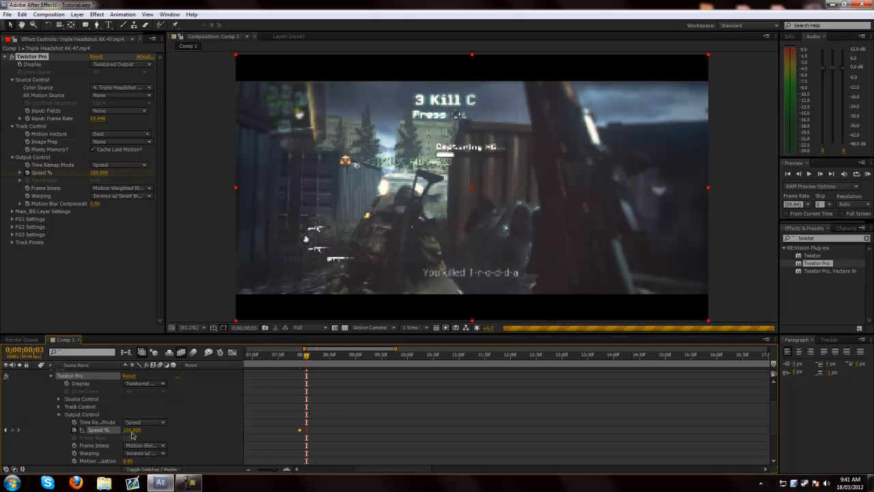
{"action": "left_click_drag", "start_coordinate": [307, 356], "coordinate": [314, 356]}
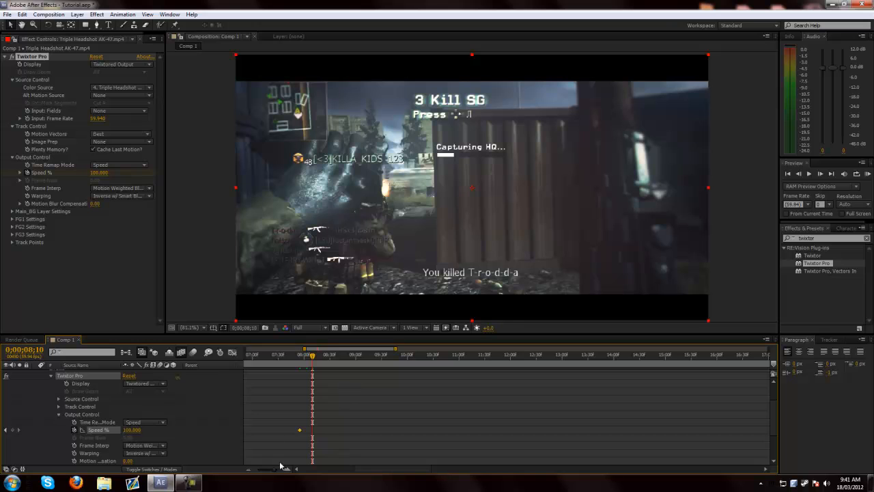
{"action": "mouse_move", "coordinate": [274, 471]}
{"action": "left_mouse_down"}
{"action": "mouse_move", "coordinate": [249, 474]}
{"action": "mouse_move", "coordinate": [279, 473]}
{"action": "mouse_move", "coordinate": [271, 473]}
{"action": "left_mouse_up"}
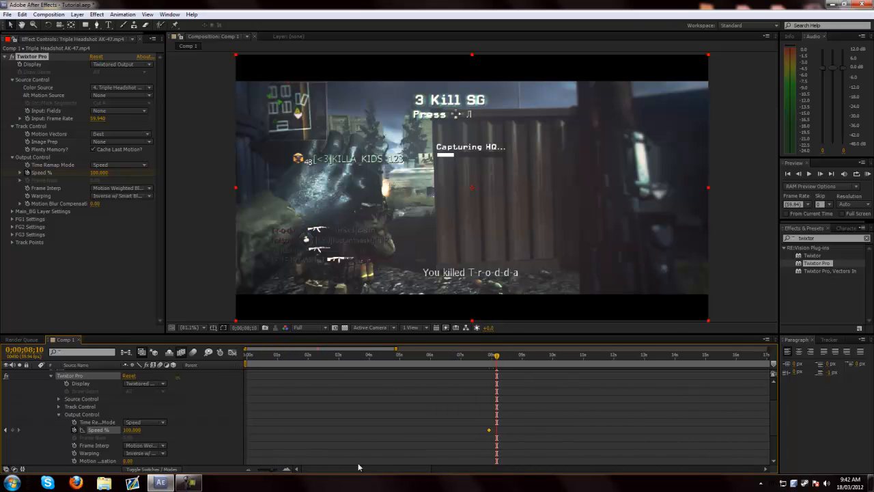
{"action": "left_click", "coordinate": [131, 430]}
{"action": "type", "text": "3"}
{"action": "key", "text": "Return"}
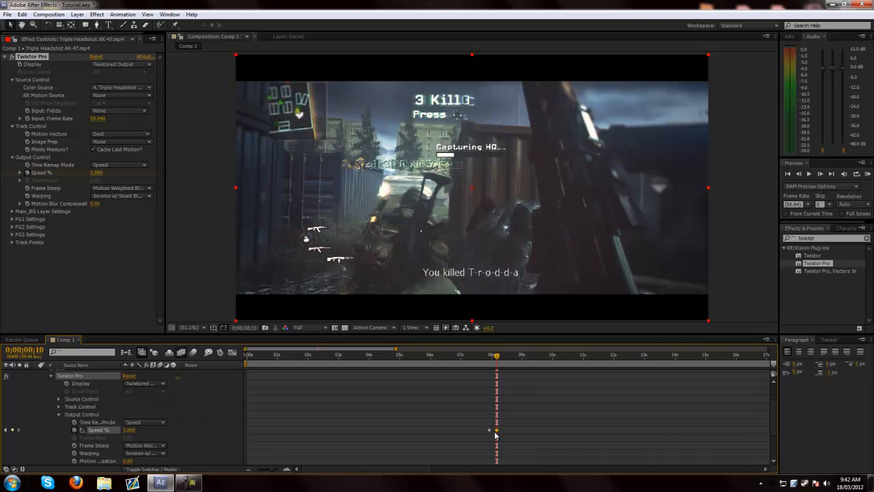
- Move the 3% Speed keyframe to about 0;00;08;20 and scrub through the slowed footage up to 0;00;08;59
{"action": "left_click_drag", "start_coordinate": [497, 431], "coordinate": [501, 431]}
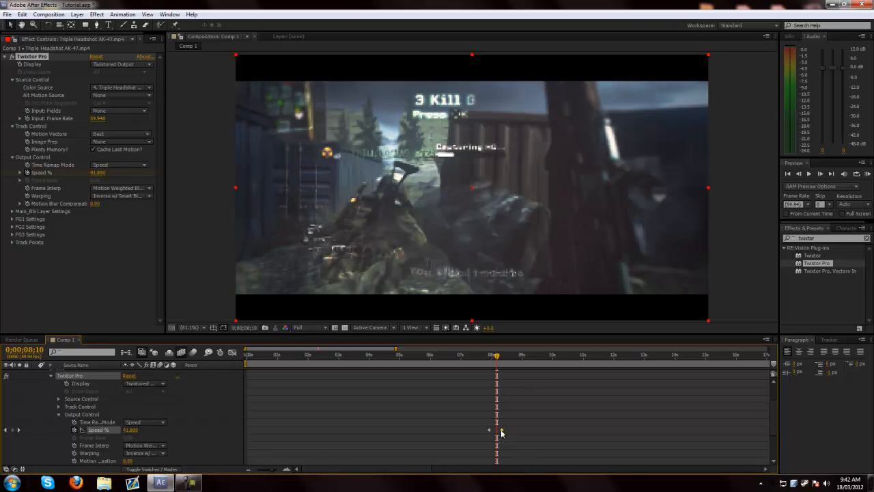
{"action": "left_click", "coordinate": [498, 356]}
{"action": "left_click", "coordinate": [509, 357]}
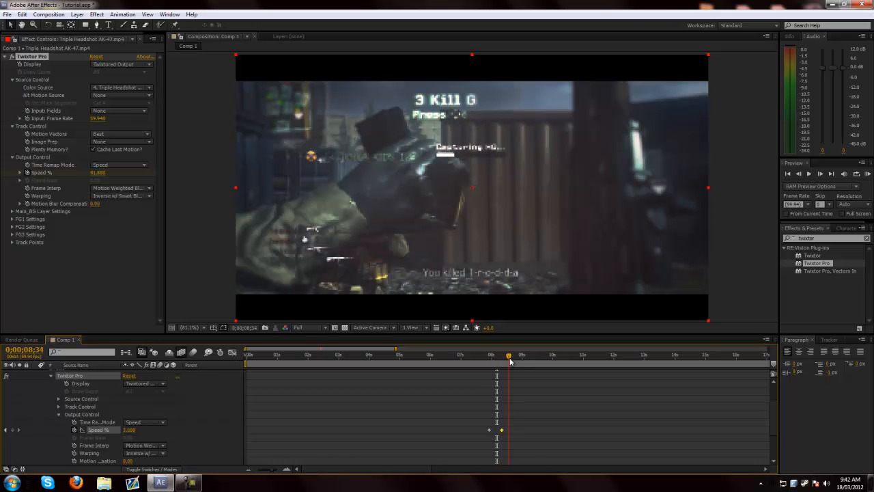
{"action": "left_click", "coordinate": [515, 357]}
{"action": "mouse_move", "coordinate": [515, 363]}
{"action": "left_mouse_down"}
{"action": "mouse_move", "coordinate": [502, 364]}
{"action": "mouse_move", "coordinate": [522, 375]}
{"action": "left_mouse_up"}
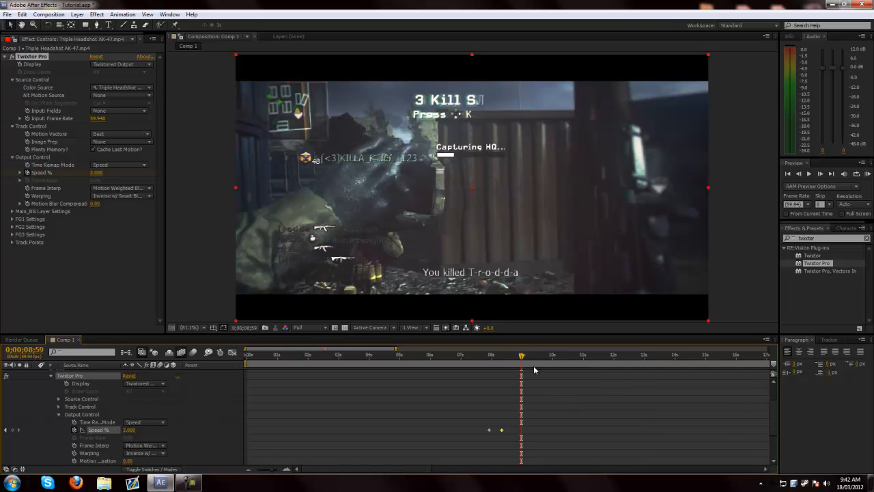
- Adjust the 3% Speed keyframe to about 0;00;08;11 and set the current time to 0;00;08;58
{"action": "left_click_drag", "start_coordinate": [272, 470], "coordinate": [278, 472]}
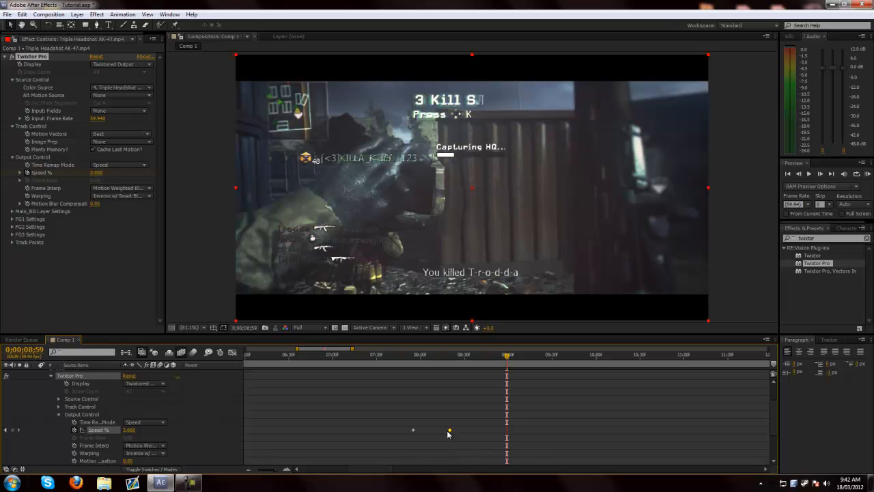
{"action": "left_click_drag", "start_coordinate": [449, 433], "coordinate": [440, 431]}
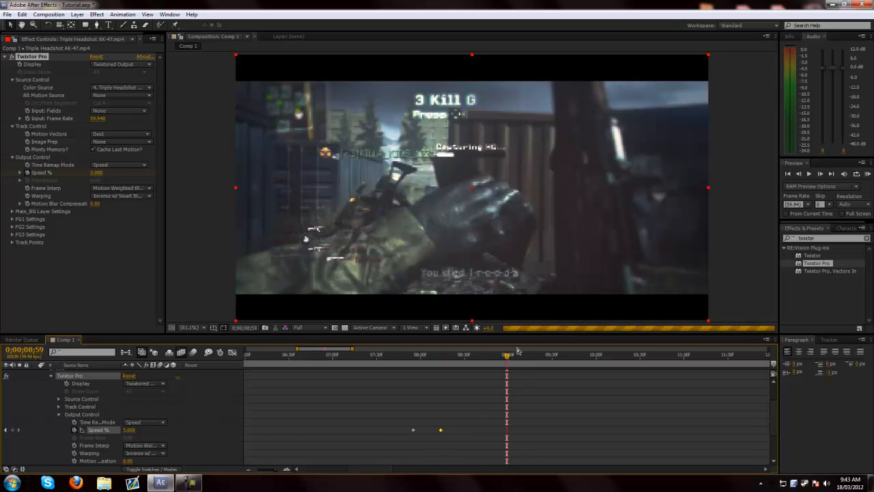
{"action": "left_click_drag", "start_coordinate": [445, 431], "coordinate": [450, 432]}
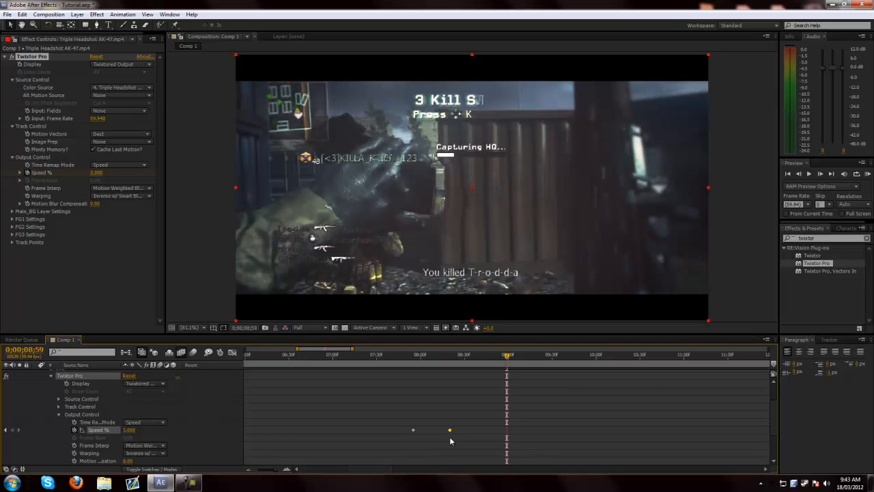
{"action": "left_click_drag", "start_coordinate": [449, 432], "coordinate": [437, 431]}
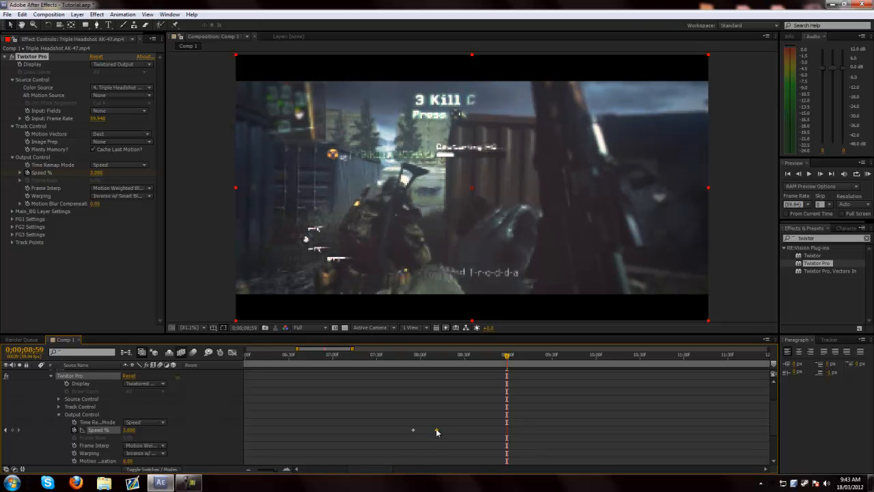
{"action": "left_click", "coordinate": [508, 356]}
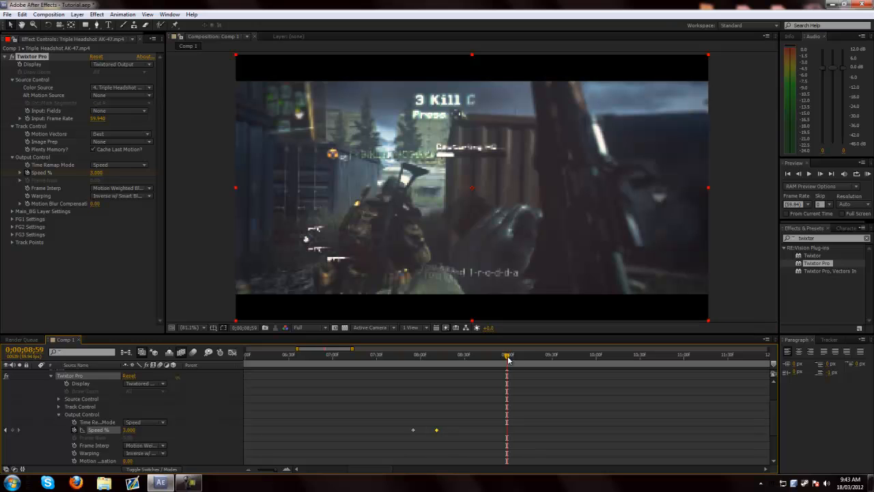
- Scrub through the slowed footage and add a Twixtor Pro Speed % keyframe holding 3 at 0;00;09;15
{"action": "left_click", "coordinate": [460, 376]}
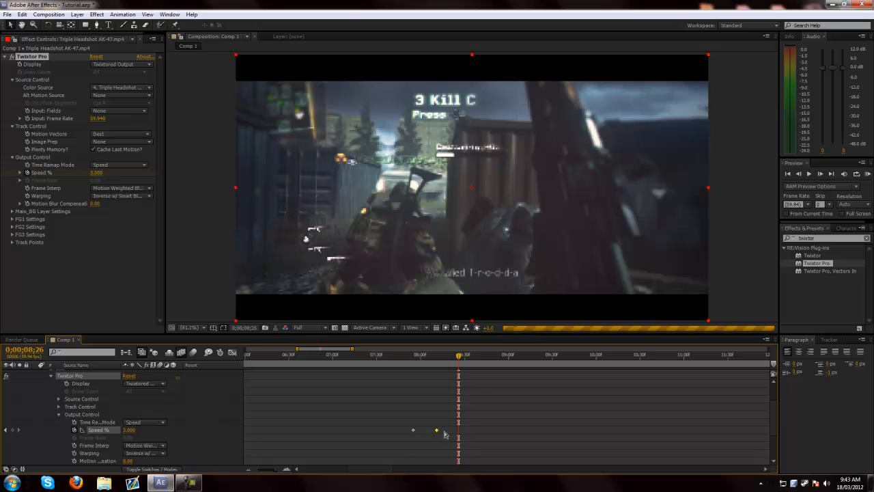
{"action": "left_click_drag", "start_coordinate": [446, 433], "coordinate": [438, 433]}
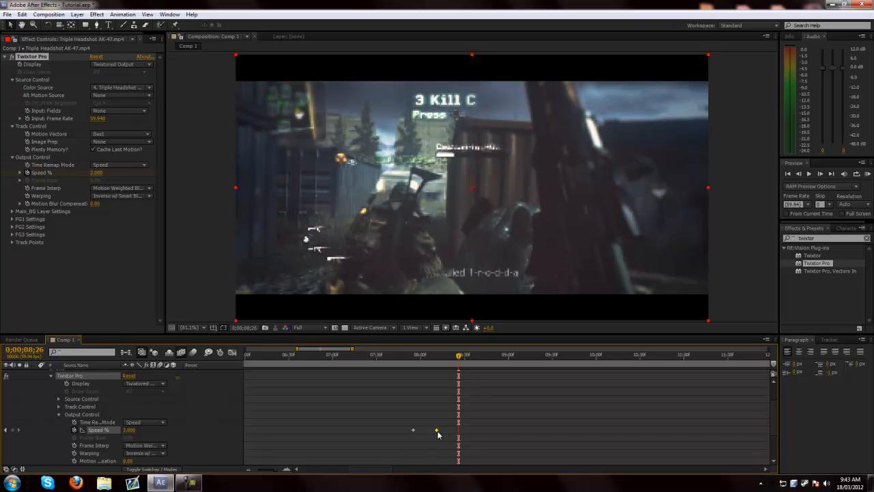
{"action": "left_click", "coordinate": [461, 357]}
{"action": "left_click", "coordinate": [486, 355]}
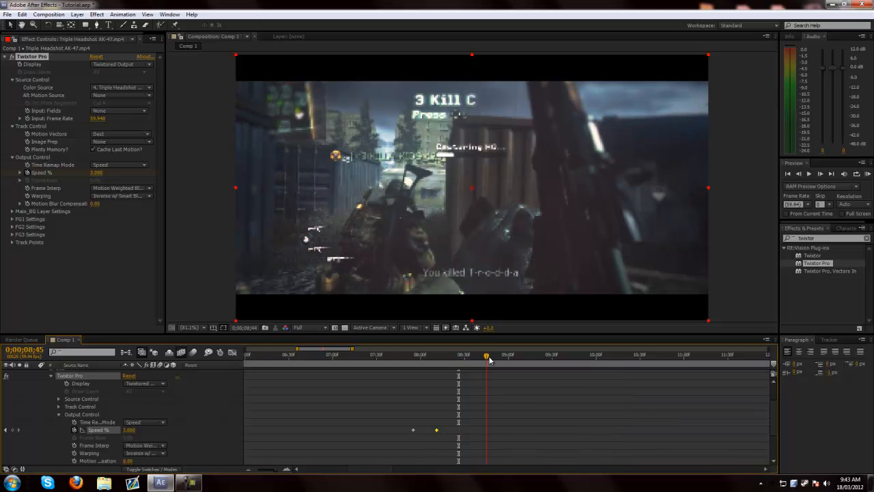
{"action": "left_click", "coordinate": [495, 355]}
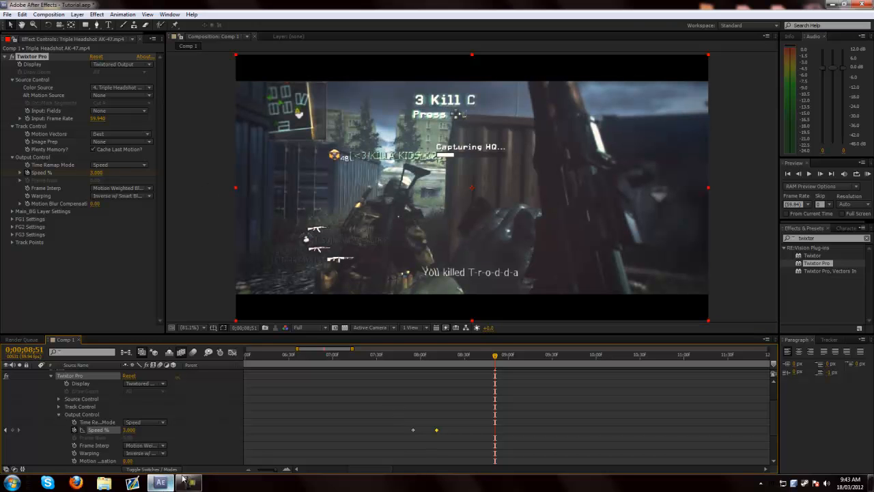
{"action": "left_click_drag", "start_coordinate": [276, 471], "coordinate": [273, 470]}
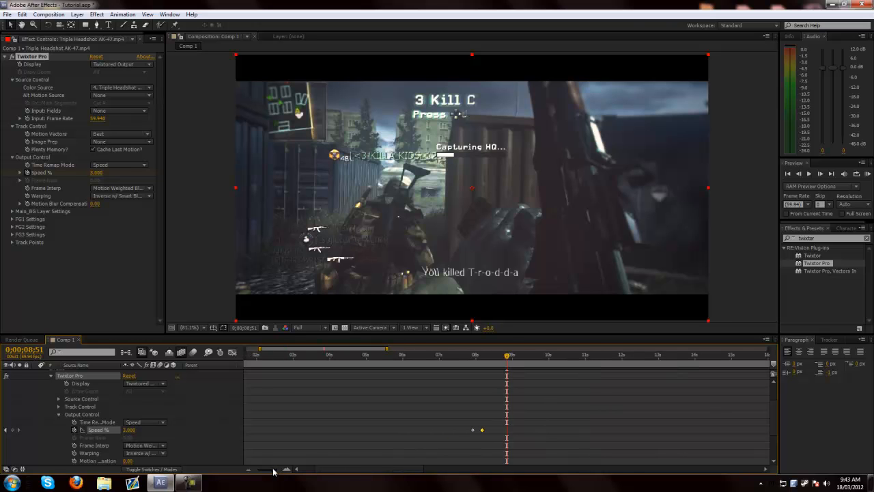
{"action": "left_click", "coordinate": [510, 358]}
{"action": "left_click", "coordinate": [512, 357]}
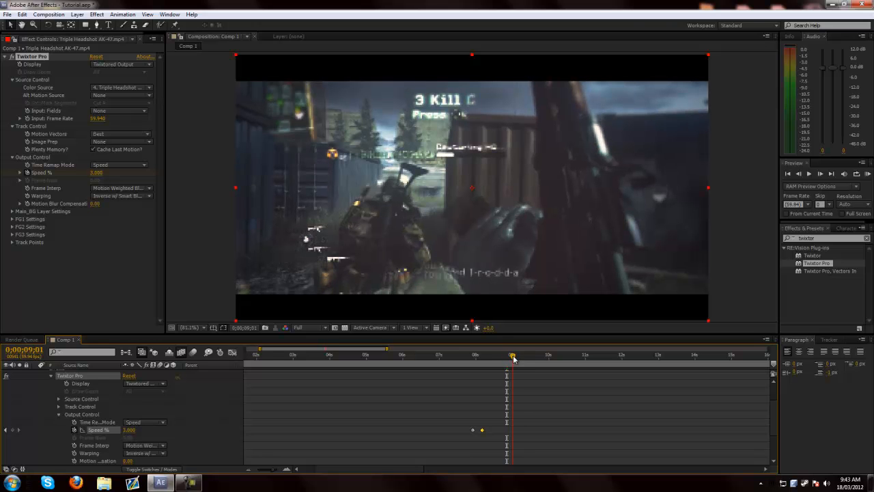
{"action": "left_click_drag", "start_coordinate": [514, 358], "coordinate": [523, 362]}
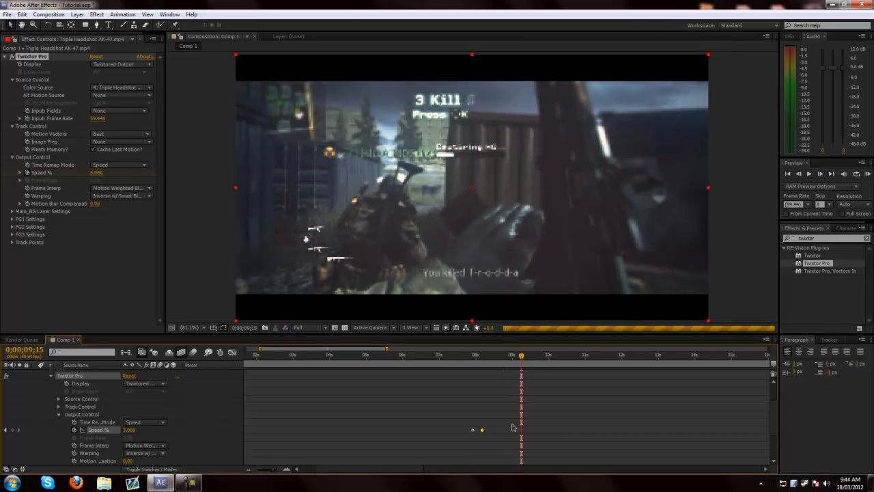
{"action": "left_click", "coordinate": [13, 429]}
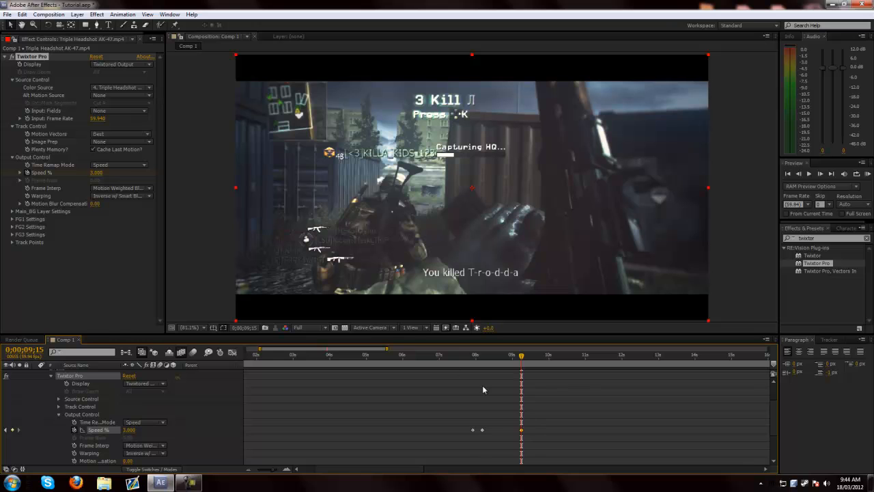
- Keyframe Twixtor Pro's Speed % at 100 at 0;00;09;26
{"action": "left_click", "coordinate": [524, 356]}
{"action": "left_click", "coordinate": [528, 357]}
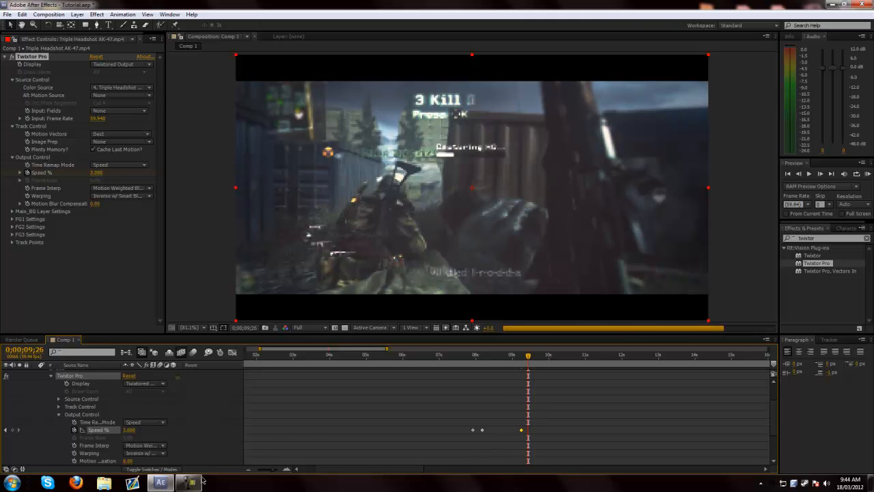
{"action": "left_click", "coordinate": [129, 430]}
{"action": "type", "text": "100"}
{"action": "key", "text": "Return"}
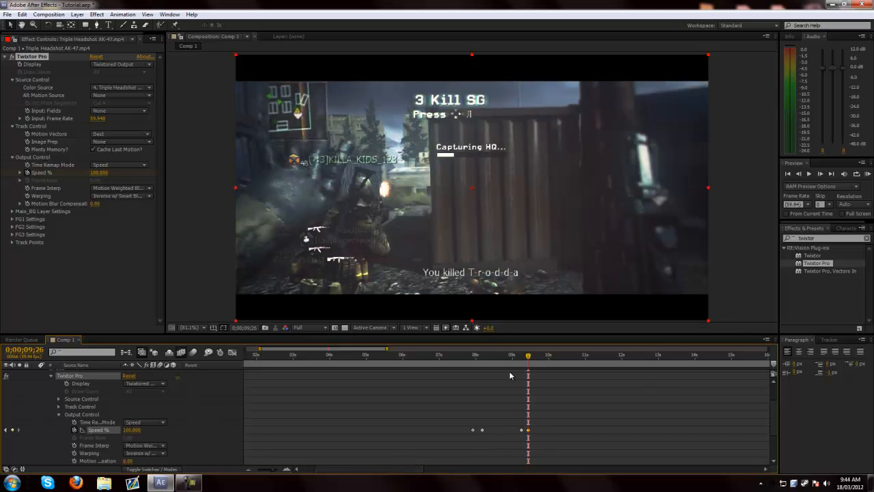
- Add a Speed % keyframe holding 100 at 0;00;09;44 and another of 3 at 0;00;09;49
{"action": "left_click_drag", "start_coordinate": [529, 357], "coordinate": [539, 374]}
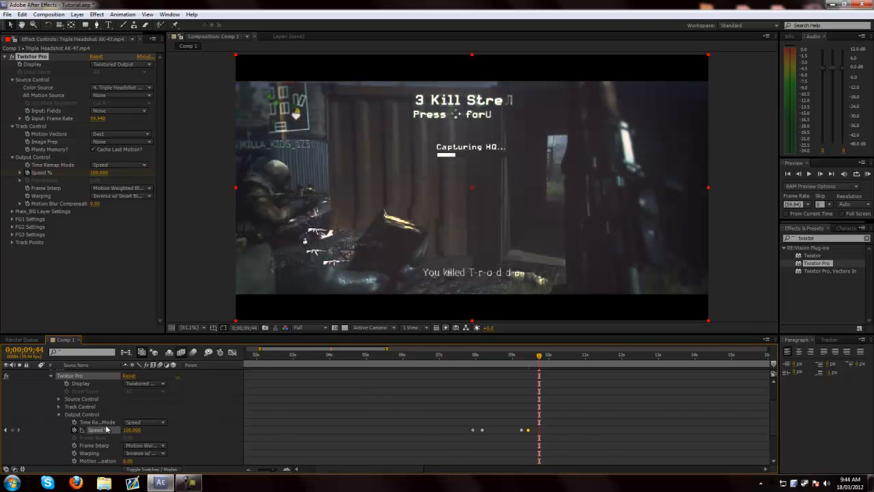
{"action": "left_click", "coordinate": [13, 429]}
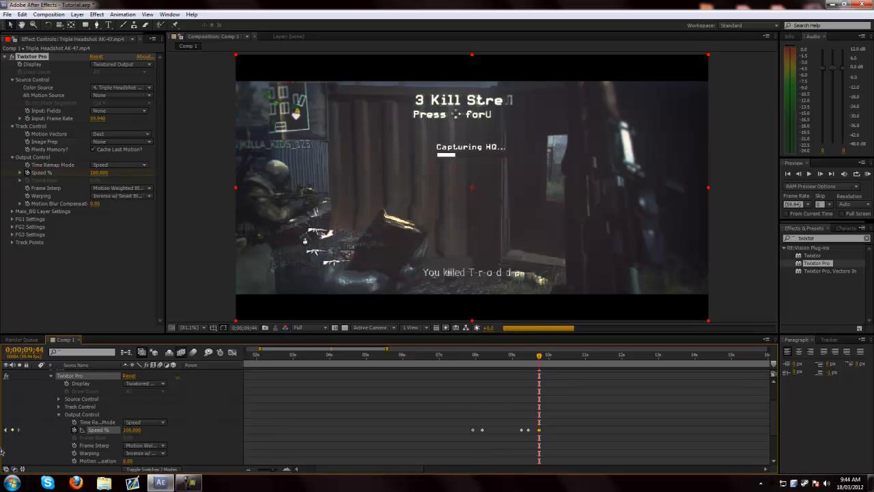
{"action": "left_click", "coordinate": [541, 356]}
{"action": "left_click_drag", "start_coordinate": [541, 356], "coordinate": [542, 357]}
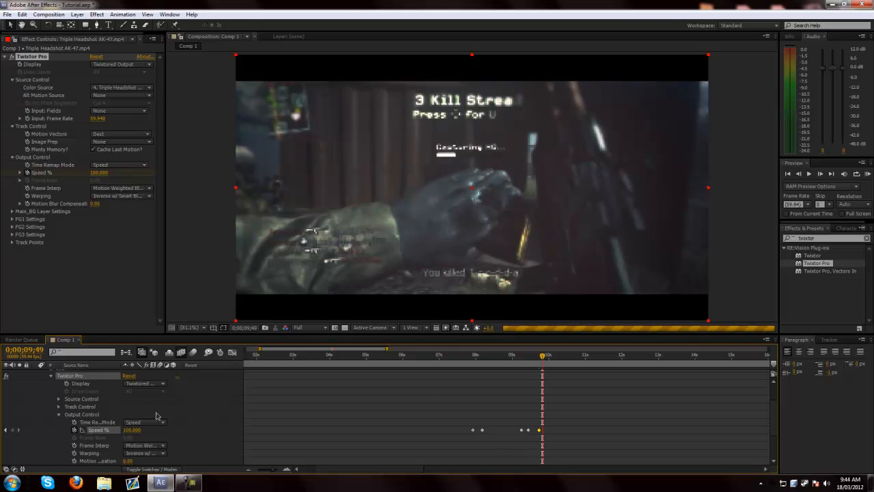
{"action": "left_click", "coordinate": [131, 429]}
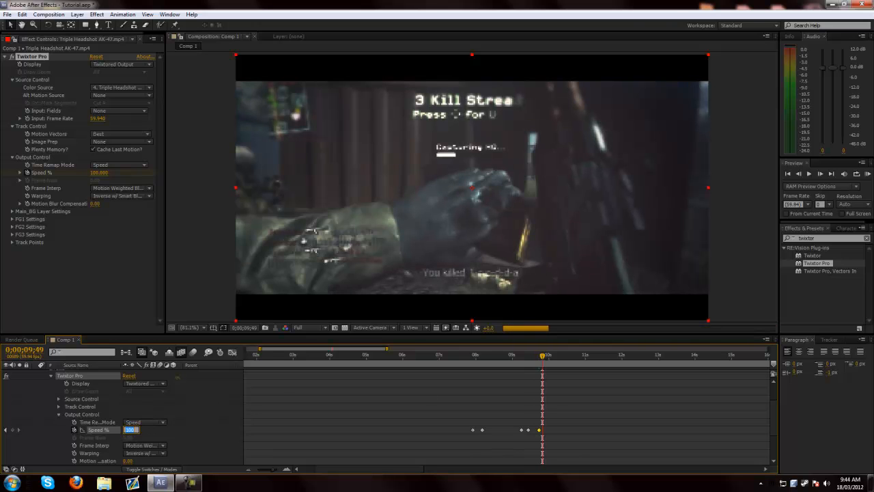
{"action": "type", "text": "30"}
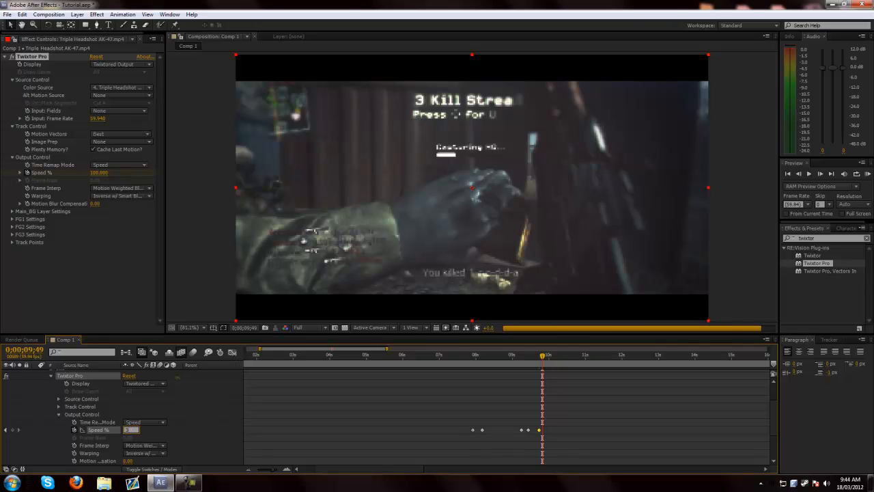
{"action": "key", "text": "Return"}
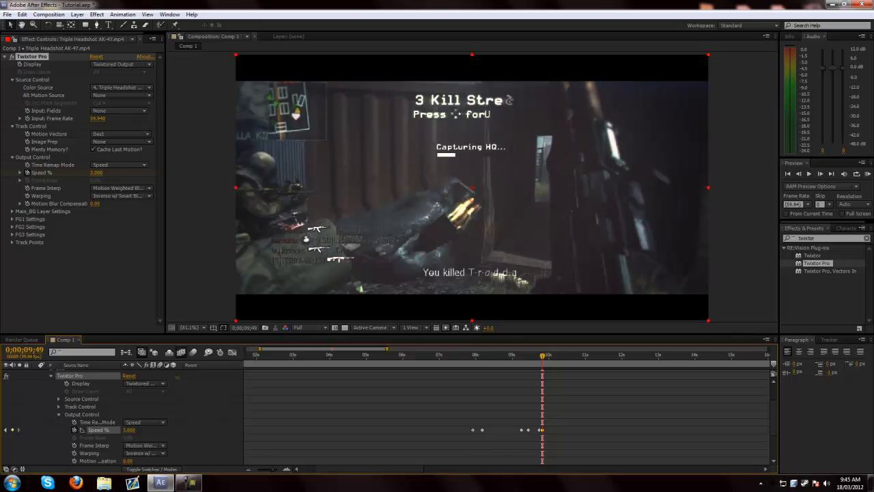
- Add a Speed % keyframe holding 3 at 0;00;10;37 and another of 100 at 0;00;10;42
{"action": "left_click", "coordinate": [542, 355]}
{"action": "left_click_drag", "start_coordinate": [555, 356], "coordinate": [572, 367]}
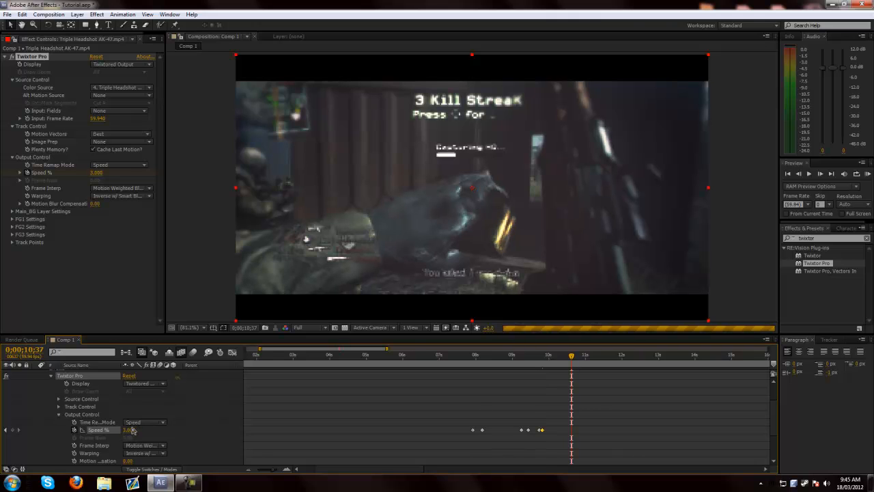
{"action": "left_click", "coordinate": [130, 430]}
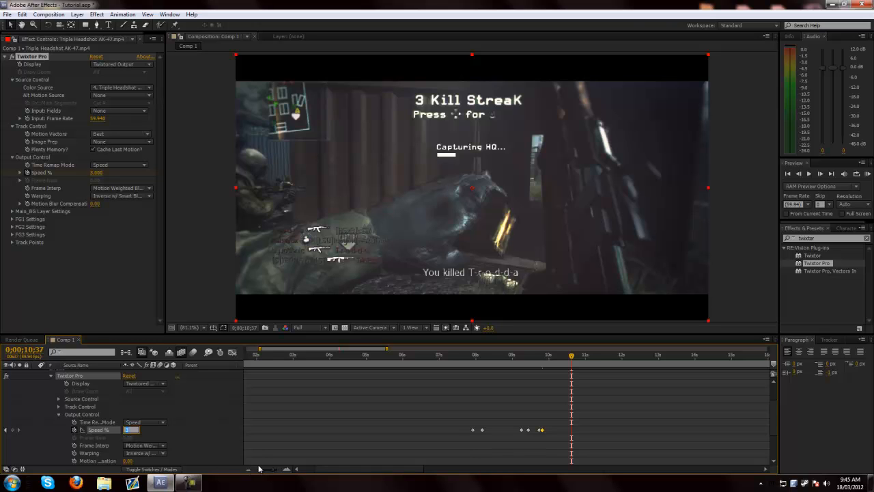
{"action": "left_click", "coordinate": [12, 429]}
{"action": "left_click", "coordinate": [573, 356]}
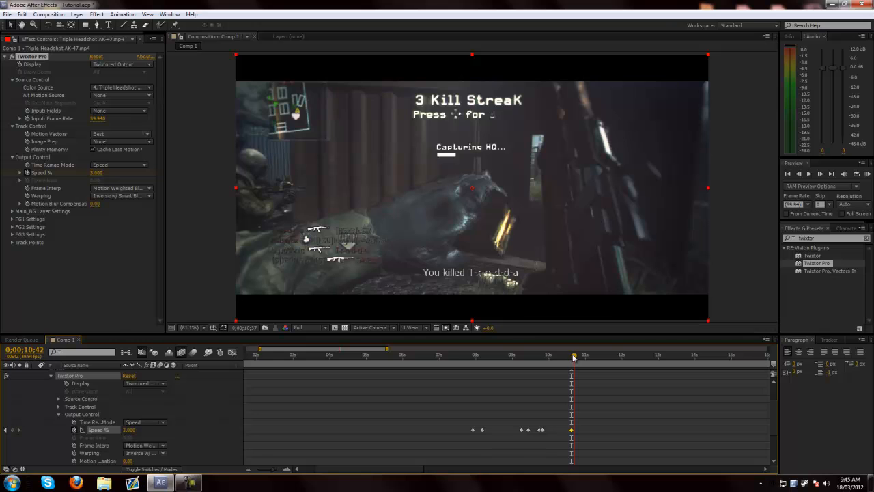
{"action": "left_click", "coordinate": [129, 430]}
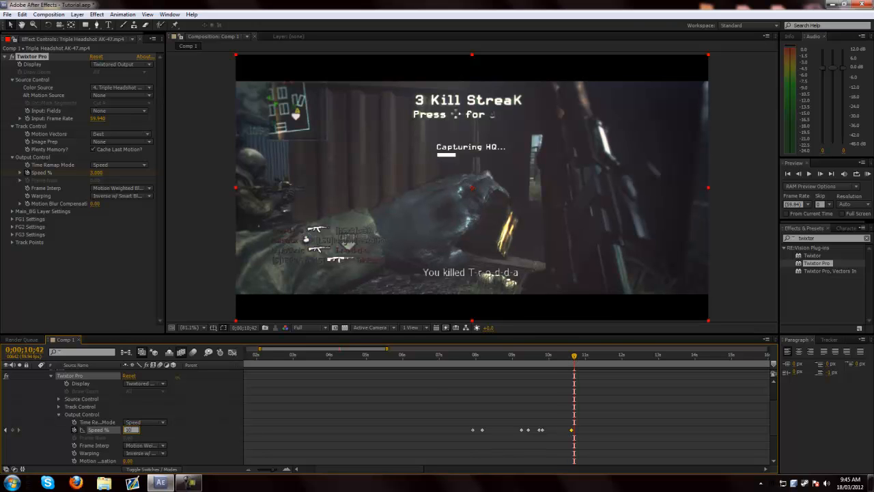
{"action": "type", "text": "100"}
{"action": "key", "text": "Return"}
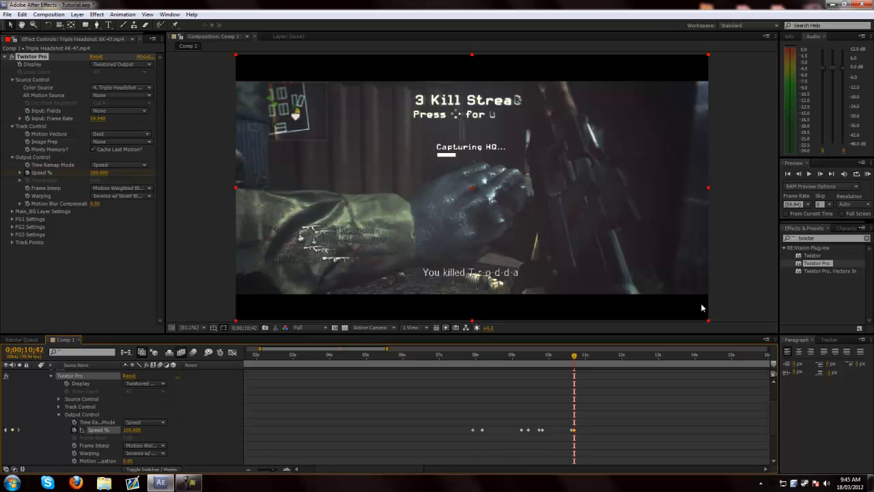
- Limit the work area to the keyframed slow-motion section, from about 0;00;07;30 to 0;00;11;09
{"action": "left_click_drag", "start_coordinate": [574, 355], "coordinate": [592, 358]}
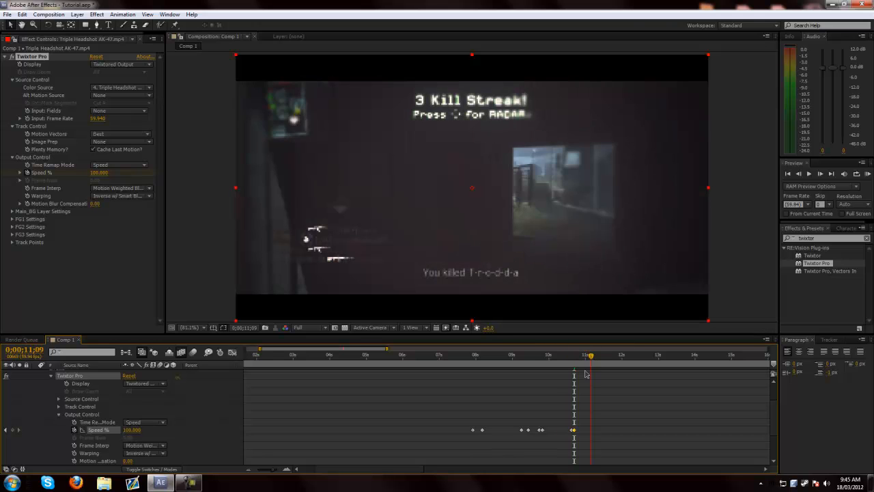
{"action": "left_click_drag", "start_coordinate": [324, 470], "coordinate": [303, 470]}
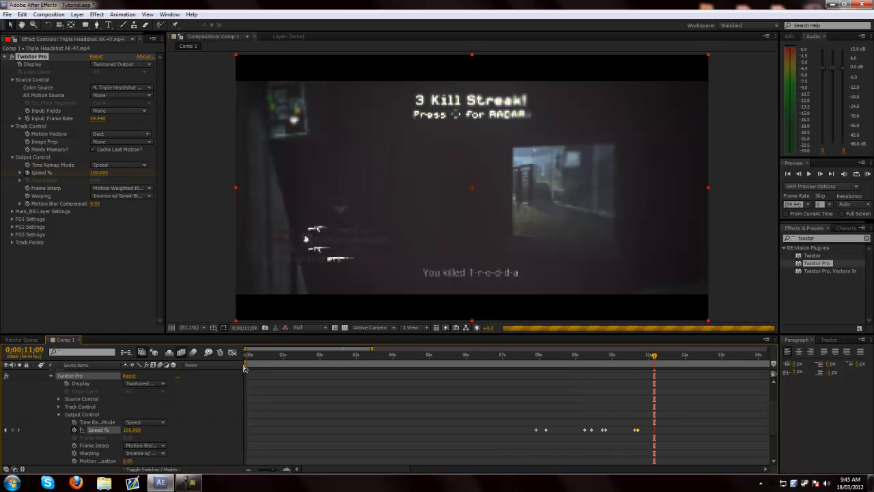
{"action": "left_click_drag", "start_coordinate": [246, 367], "coordinate": [519, 376]}
{"action": "left_click_drag", "start_coordinate": [331, 471], "coordinate": [715, 464]}
{"action": "left_click_drag", "start_coordinate": [767, 364], "coordinate": [654, 394]}
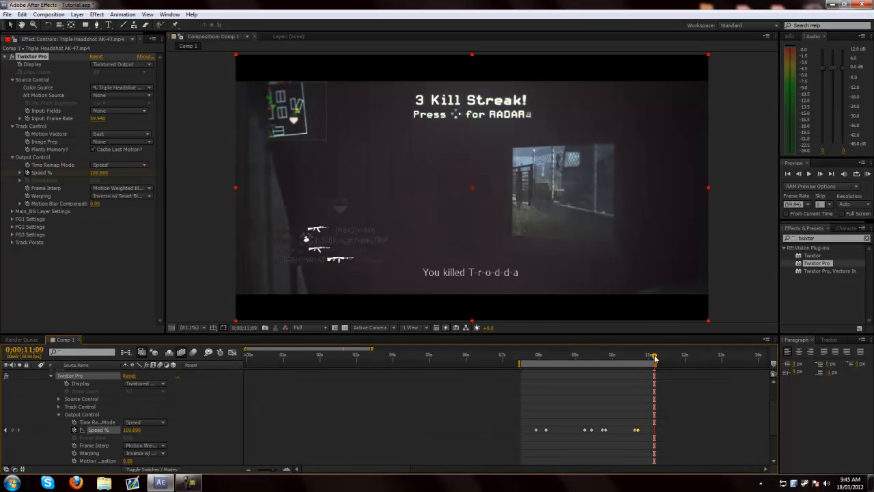
- Set the current time to 0;00;07;38 and collapse the Triple Headshot AK-47 layer's properties
{"action": "left_click", "coordinate": [526, 383]}
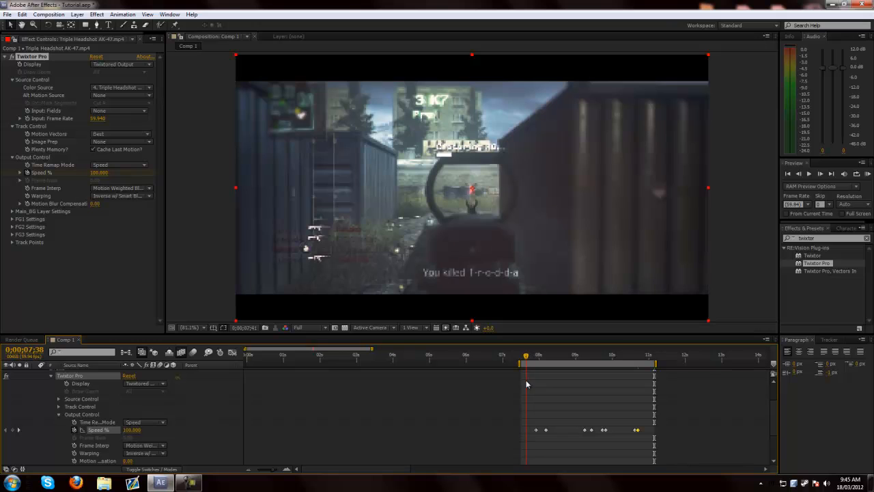
{"action": "key", "text": "KP_0"}
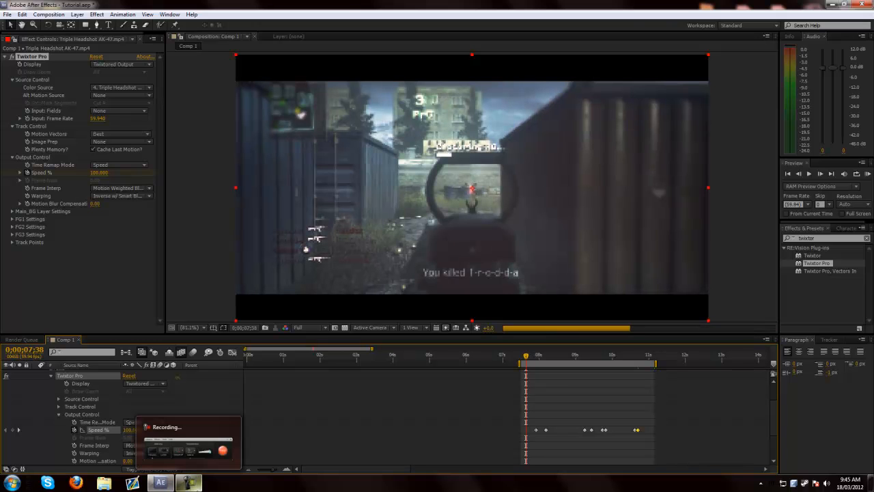
{"action": "scroll", "coordinate": [47, 403], "scroll_direction": "up", "scroll_amount": 3}
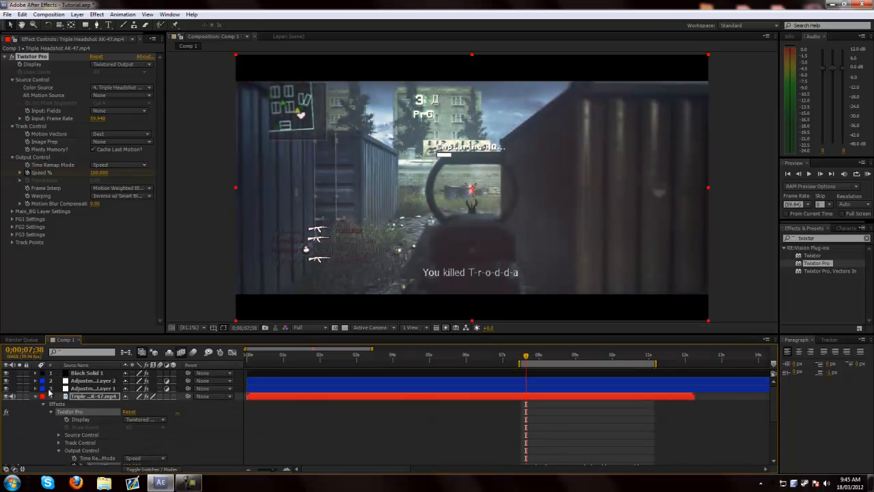
{"action": "left_click", "coordinate": [36, 397]}
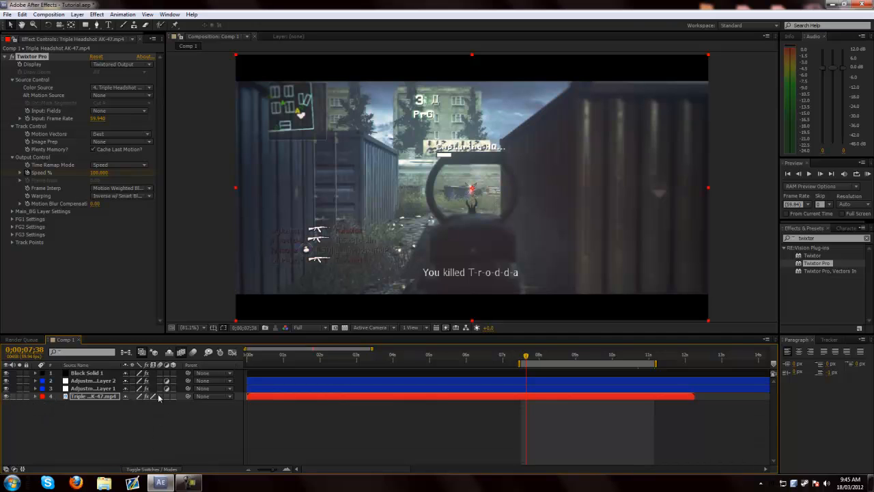